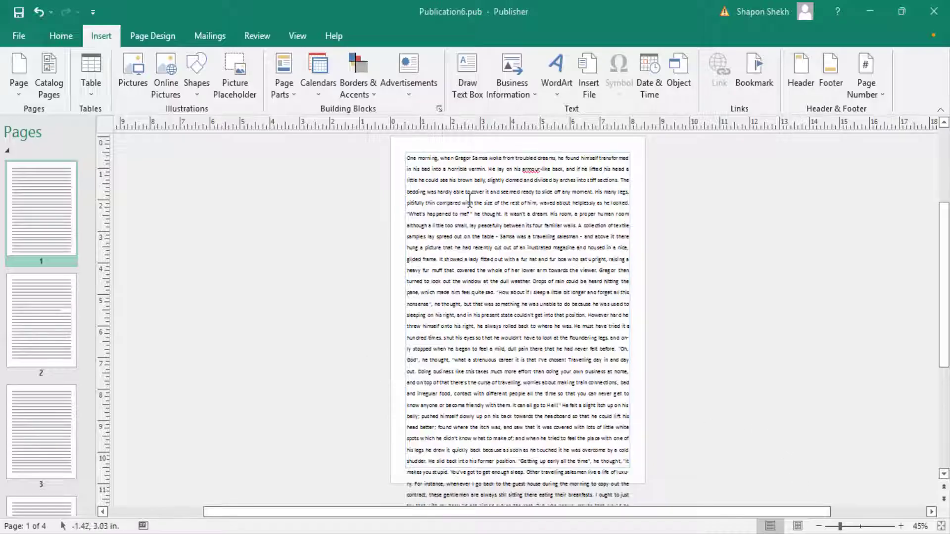
Browse pages 1–4 of the publication, then open blank master page A for editing.
{"action": "left_click", "coordinate": [46, 325]}
{"action": "left_click", "coordinate": [44, 443]}
{"action": "left_click", "coordinate": [45, 467]}
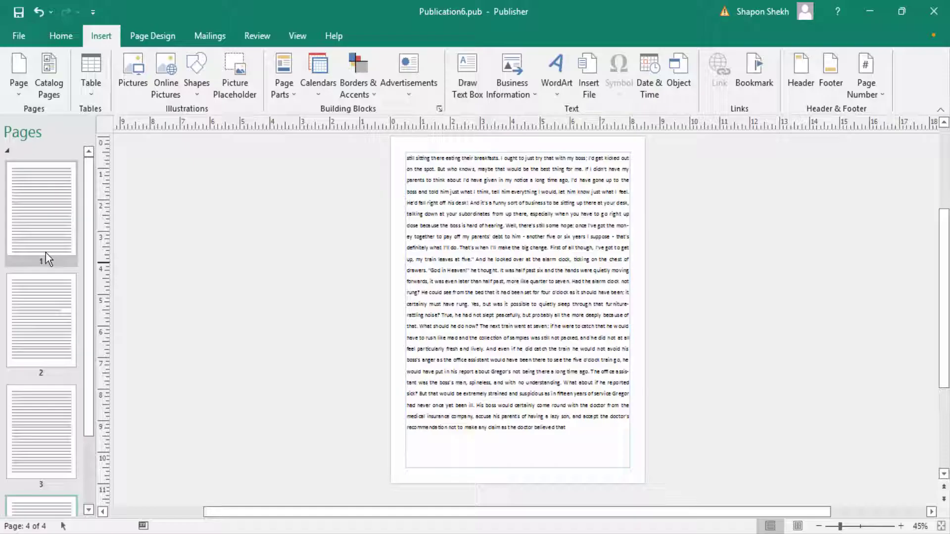
{"action": "left_click", "coordinate": [46, 253]}
{"action": "left_click", "coordinate": [58, 335]}
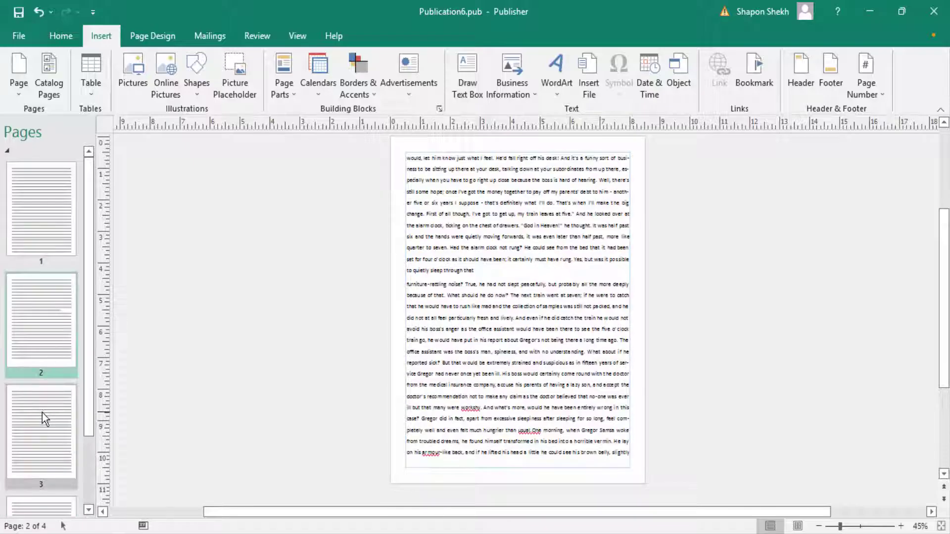
{"action": "left_click", "coordinate": [43, 413]}
{"action": "left_click", "coordinate": [51, 508]}
{"action": "scroll", "coordinate": [56, 335], "scroll_direction": "up", "scroll_amount": 2}
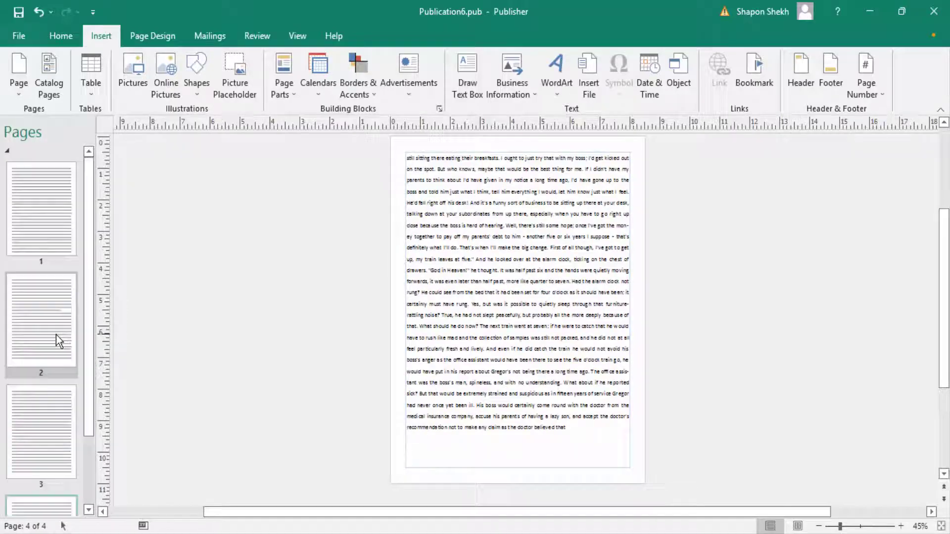
{"action": "left_click", "coordinate": [60, 229]}
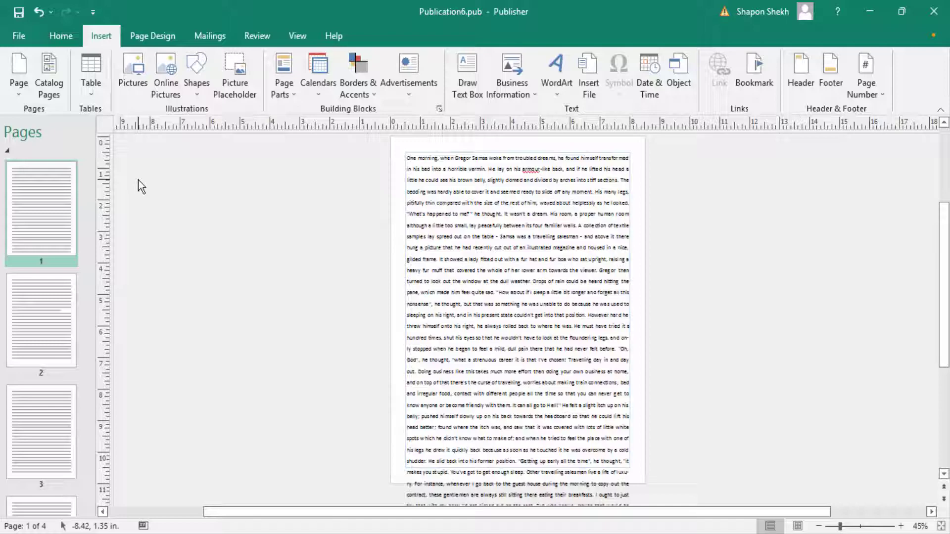
{"action": "left_click", "coordinate": [151, 36]}
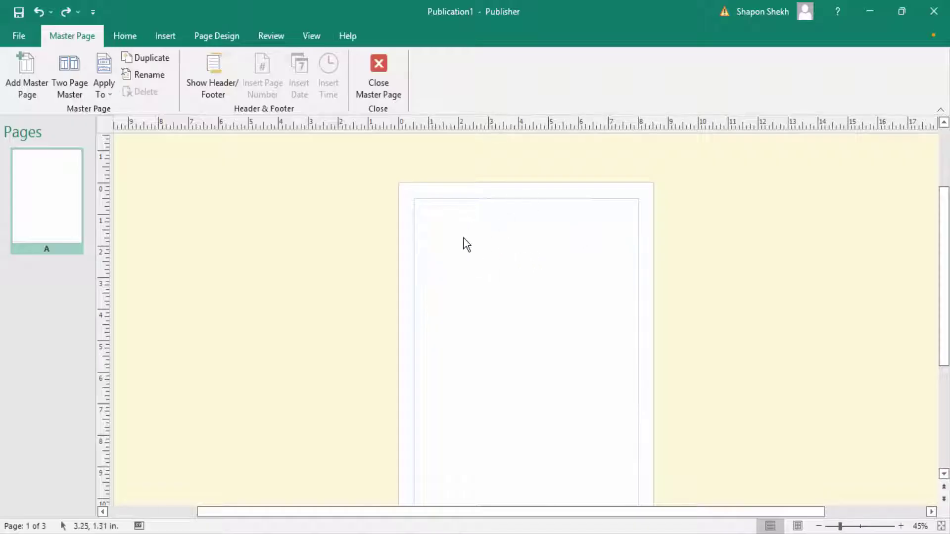
Insert the conclusion rubber stamp image from Downloads and enlarge it to about 4.6 × 4.3 inches.
{"action": "left_click", "coordinate": [167, 38]}
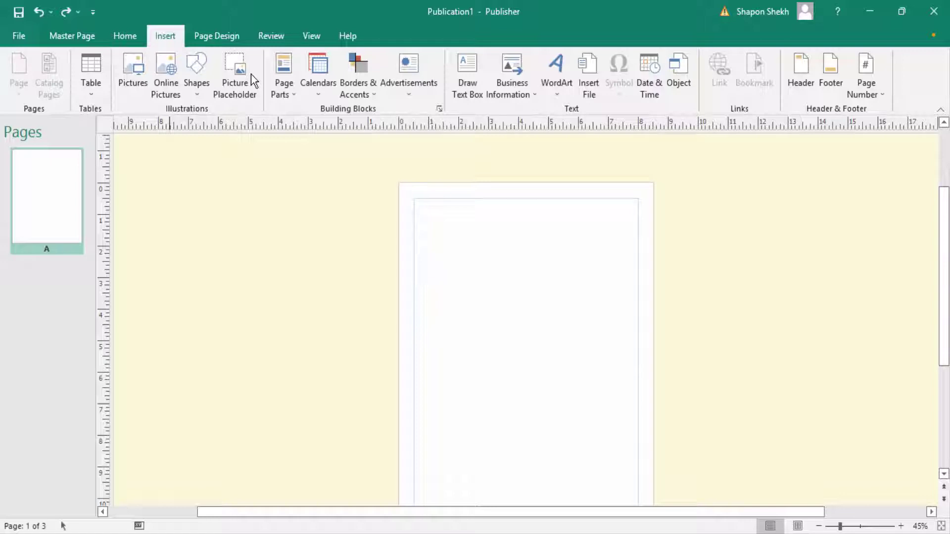
{"action": "left_click", "coordinate": [123, 92]}
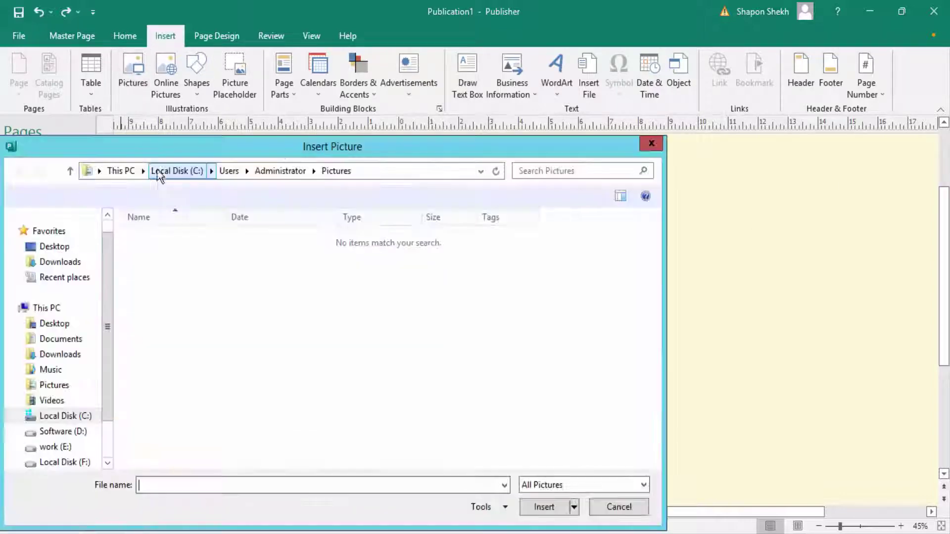
{"action": "left_click", "coordinate": [56, 262]}
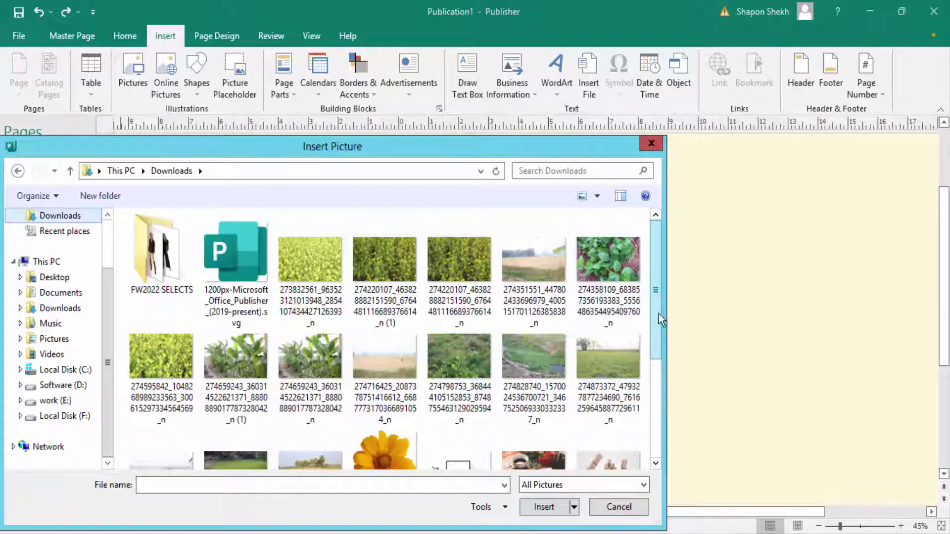
{"action": "left_click_drag", "start_coordinate": [658, 313], "coordinate": [658, 413]}
{"action": "left_click", "coordinate": [162, 391]}
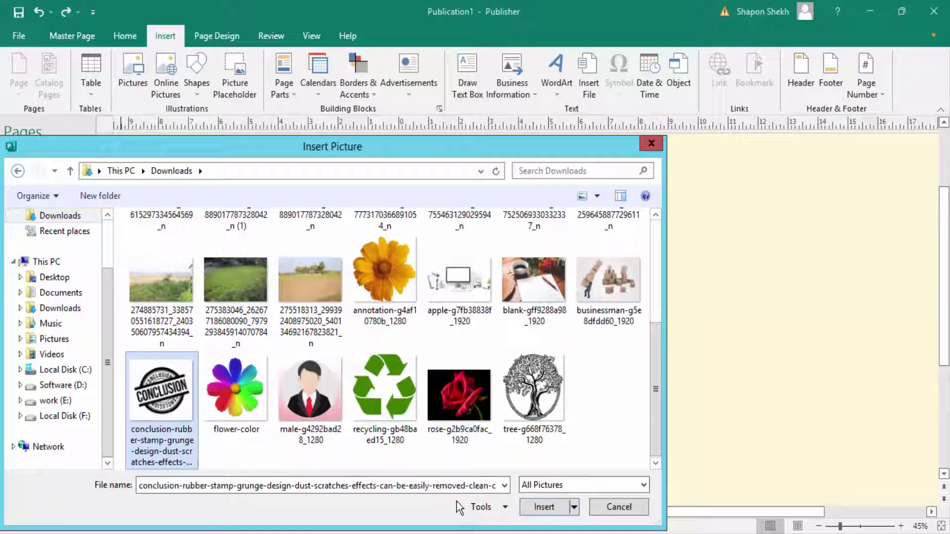
{"action": "left_click", "coordinate": [545, 507]}
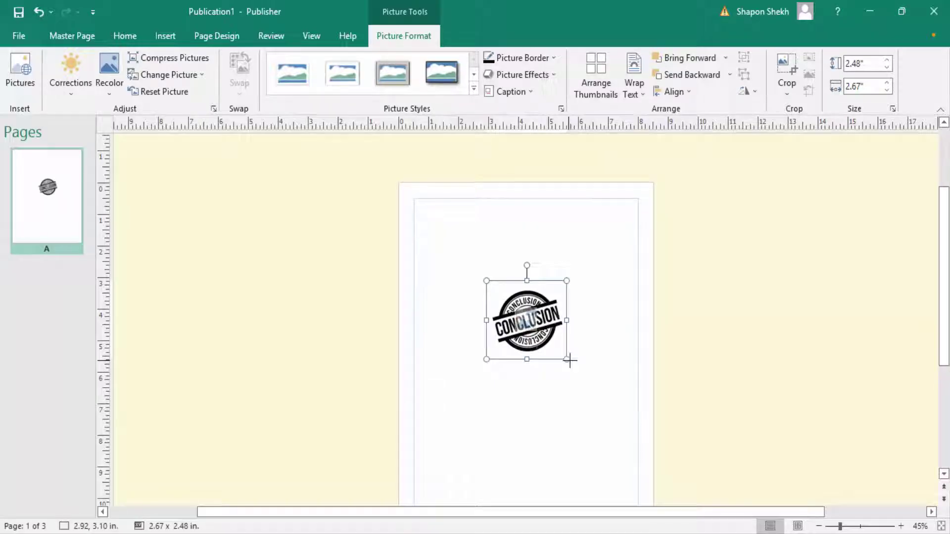
{"action": "left_click_drag", "start_coordinate": [567, 360], "coordinate": [605, 419]}
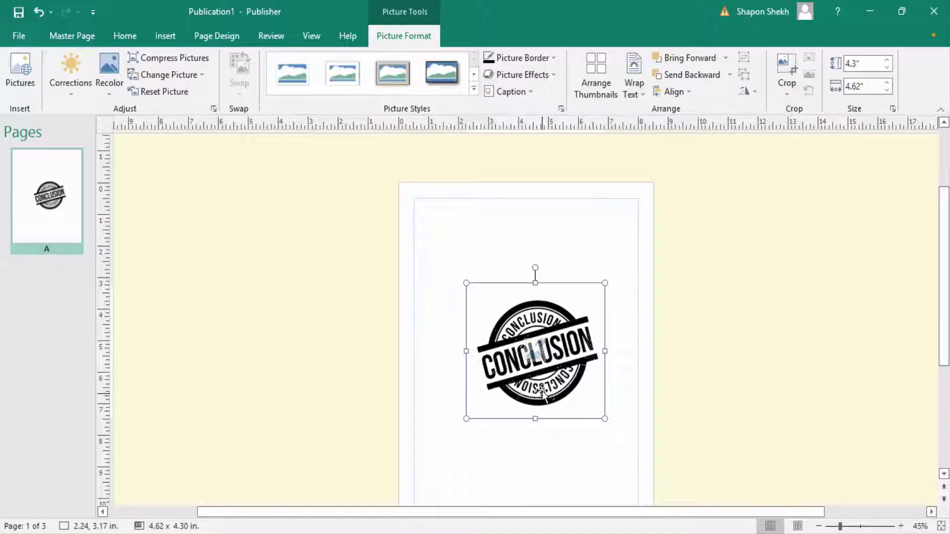
Format the stamp picture with 69% transparency, 56% brightness and 45% contrast.
{"action": "right_click", "coordinate": [548, 322]}
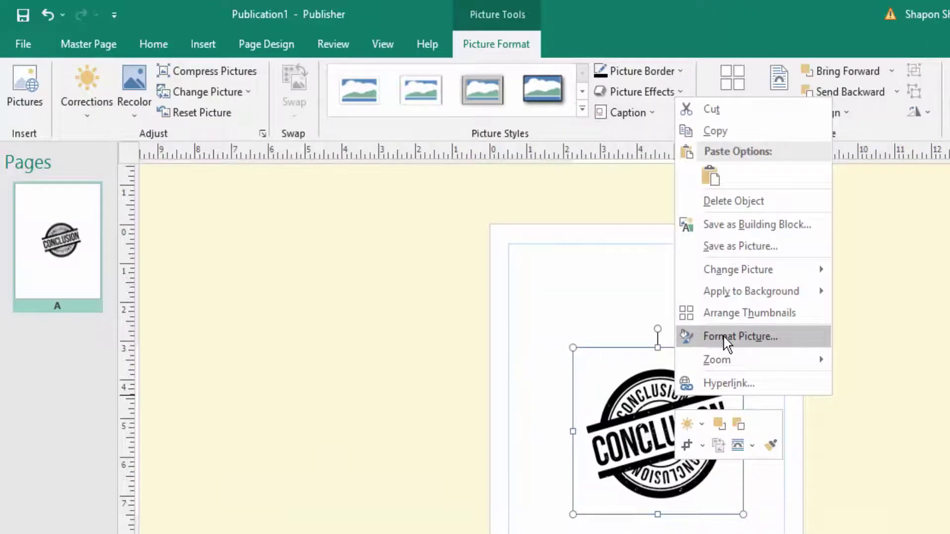
{"action": "left_click", "coordinate": [725, 338]}
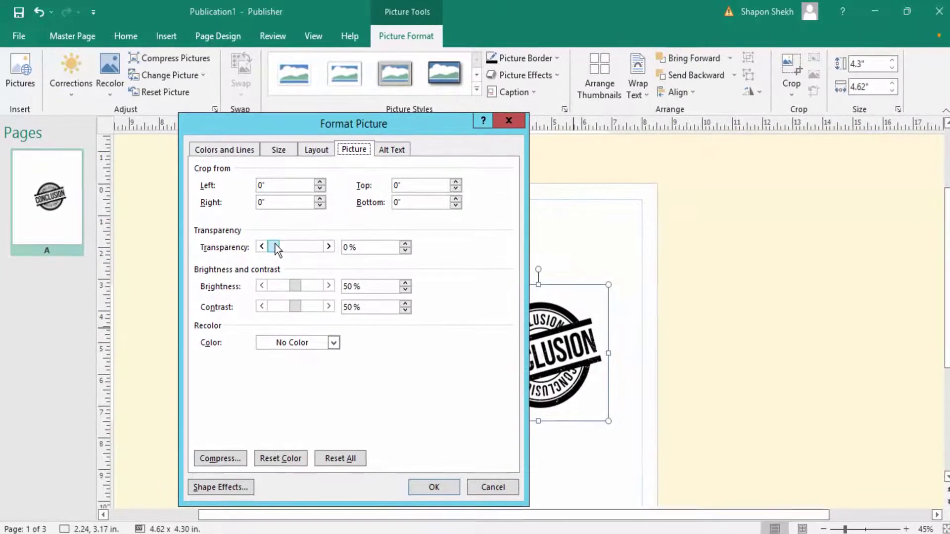
{"action": "left_click_drag", "start_coordinate": [278, 248], "coordinate": [327, 259]}
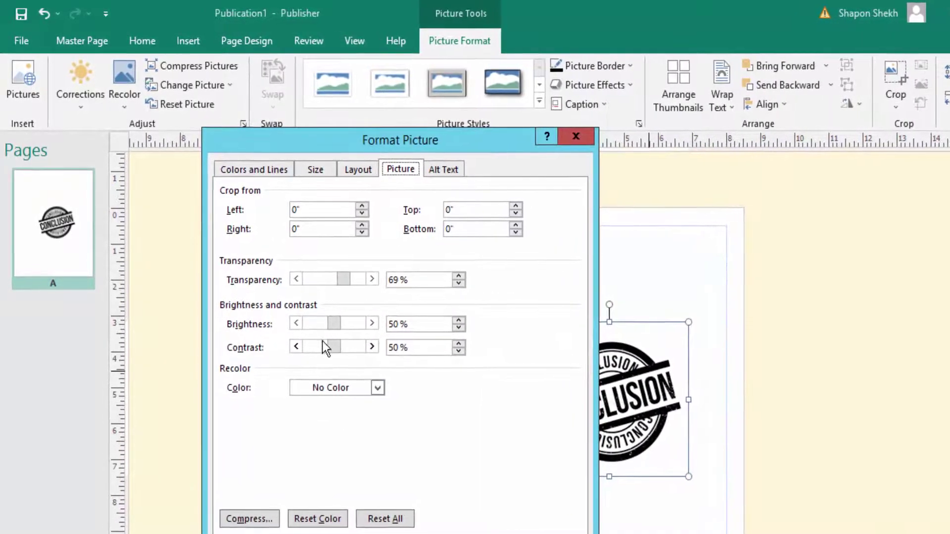
{"action": "left_click_drag", "start_coordinate": [334, 331], "coordinate": [357, 364]}
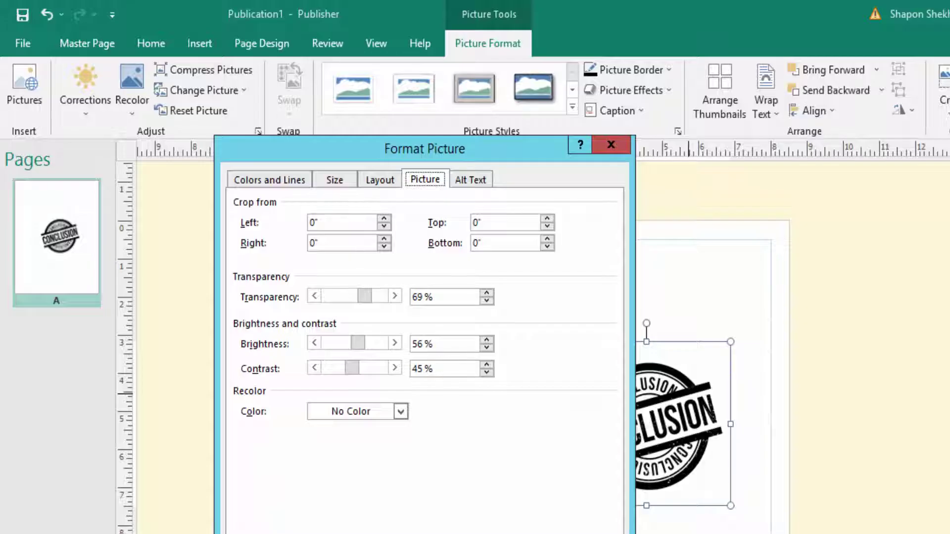
{"action": "key", "text": "Return"}
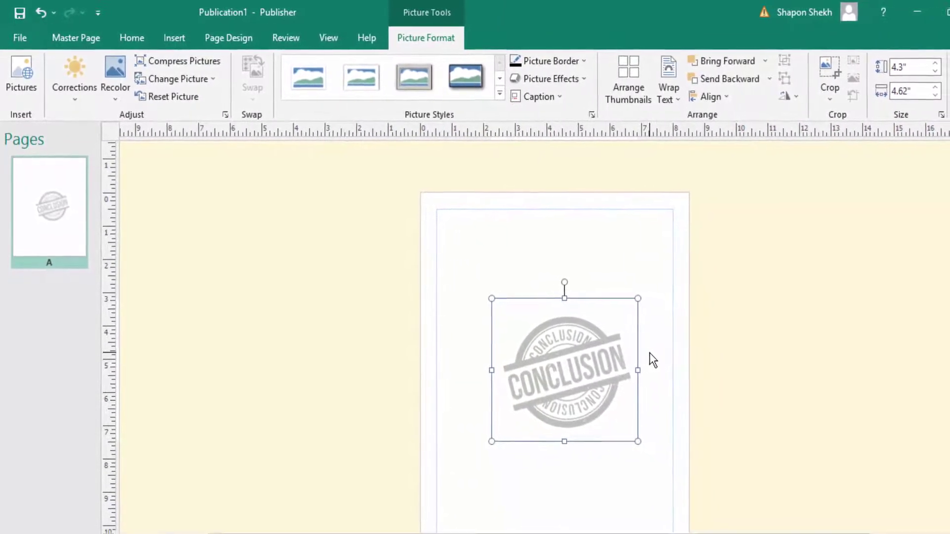
Close master page editing and return to the regular publication pages.
{"action": "key", "text": "ctrl+m"}
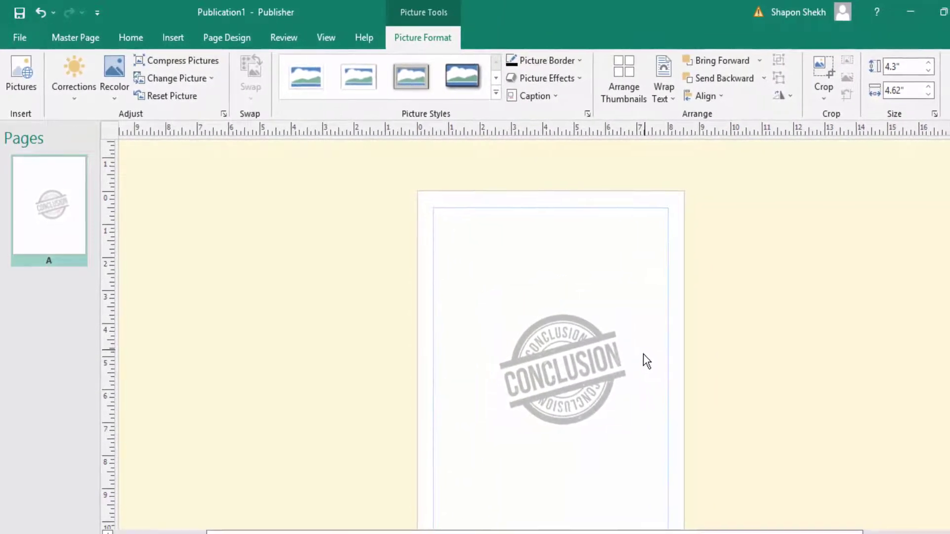
{"action": "left_click", "coordinate": [581, 359]}
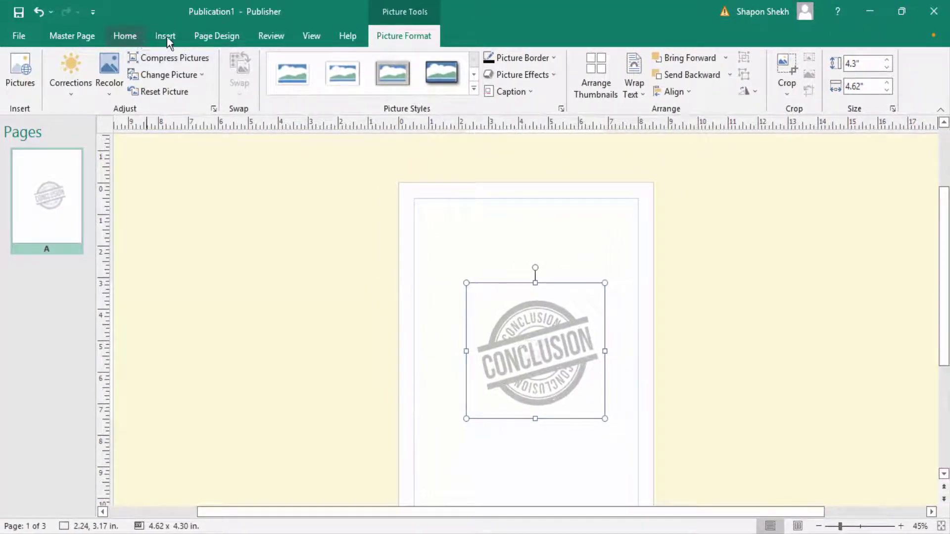
{"action": "left_click", "coordinate": [218, 38]}
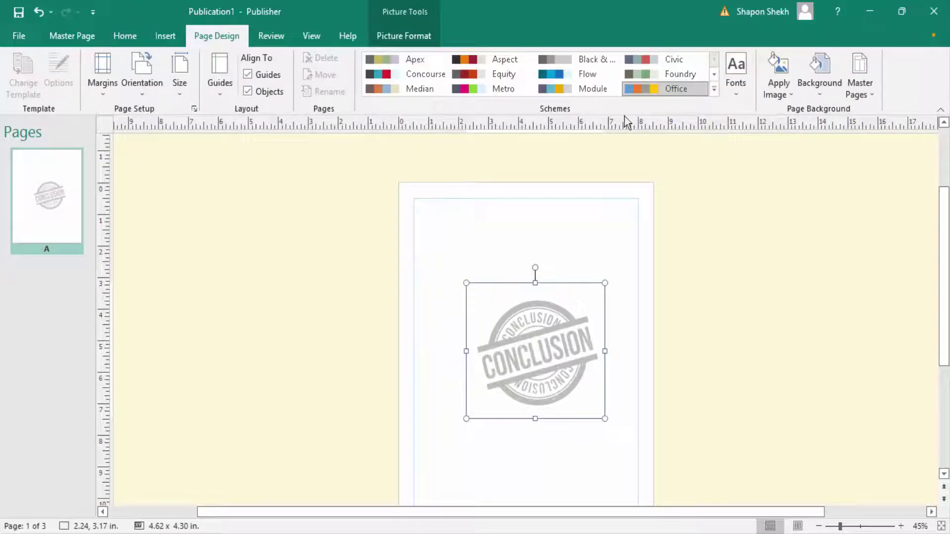
{"action": "left_click", "coordinate": [864, 94]}
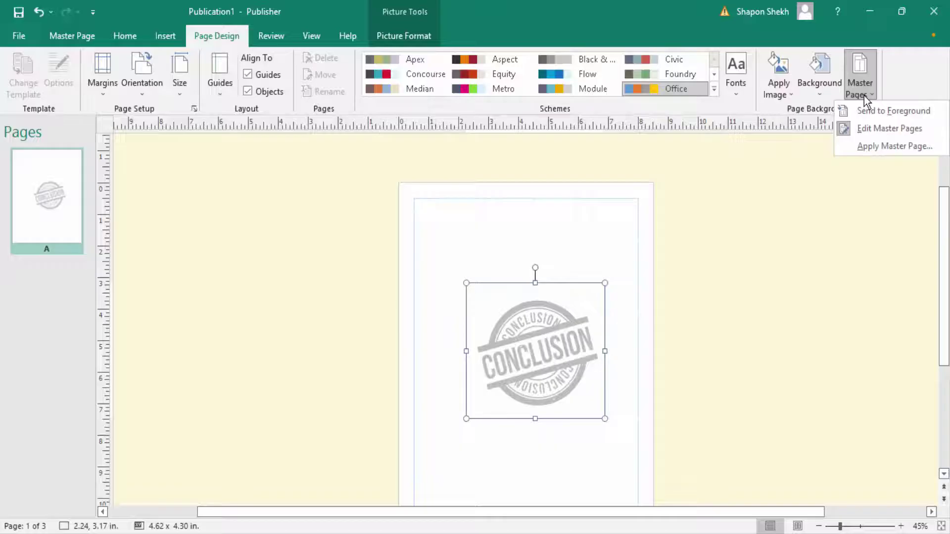
{"action": "left_click", "coordinate": [871, 129]}
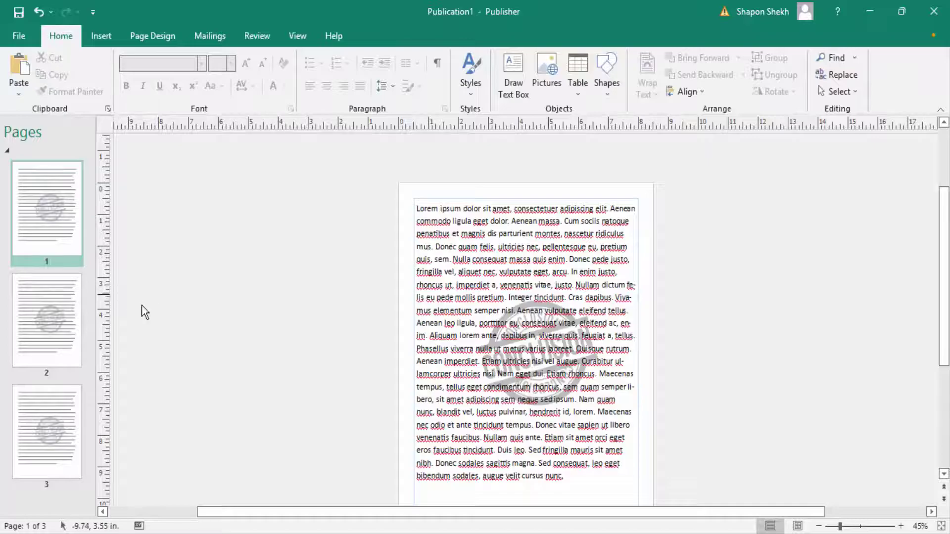
Check pages 1, 2 and 3 for the faded Conclusion watermark behind the text.
{"action": "left_click", "coordinate": [64, 307]}
{"action": "left_click", "coordinate": [49, 435]}
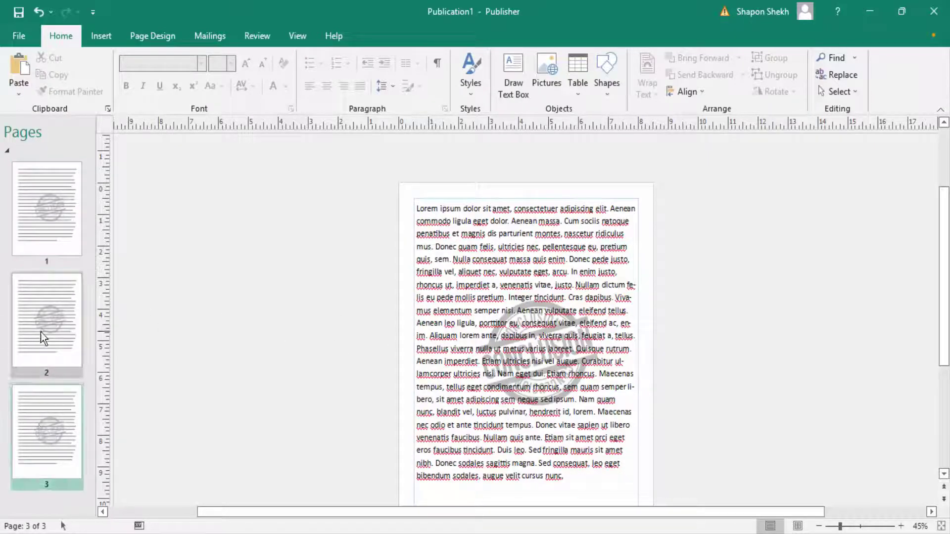
{"action": "left_click", "coordinate": [41, 216]}
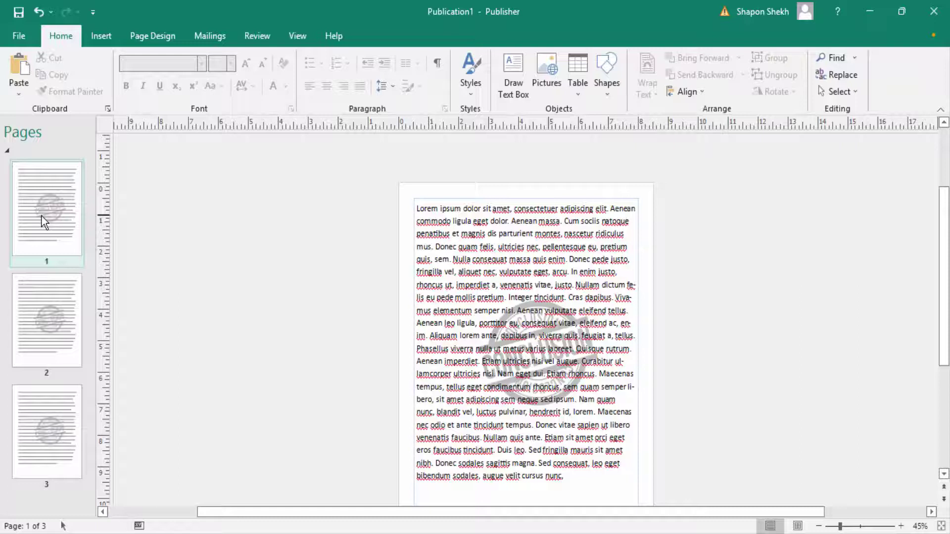
{"action": "left_click", "coordinate": [481, 310]}
{"action": "scroll", "coordinate": [508, 363], "scroll_direction": "down", "scroll_amount": 1}
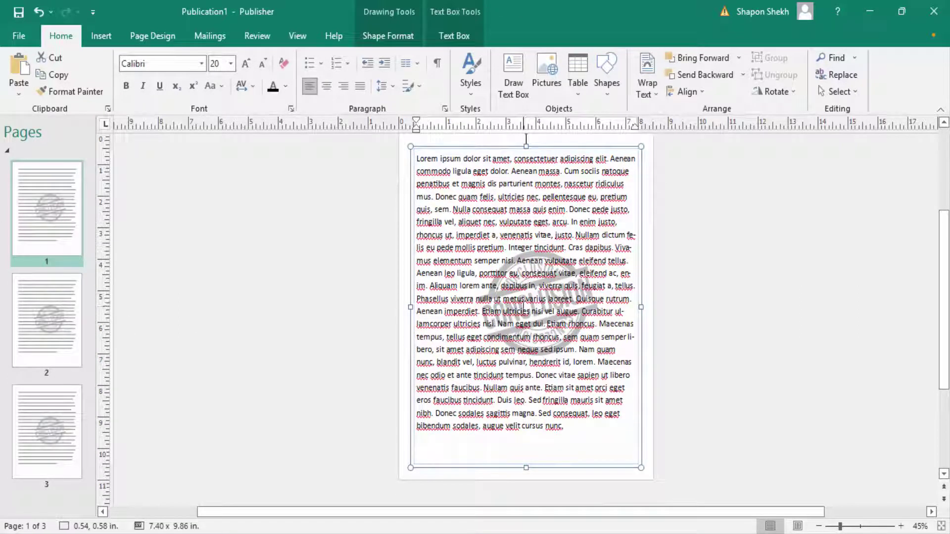
{"action": "left_click", "coordinate": [63, 357]}
{"action": "left_click", "coordinate": [68, 434]}
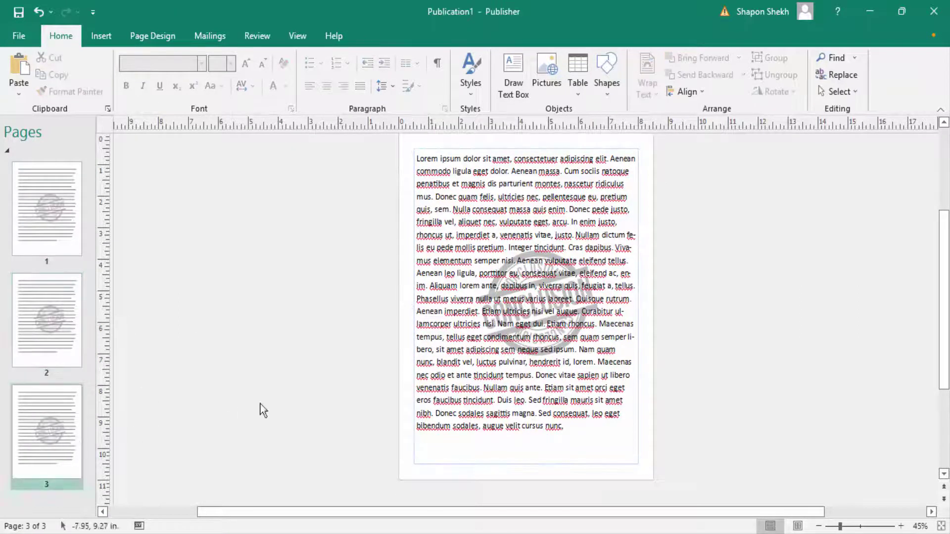
{"action": "key", "text": "ctrl+Page_Up"}
{"action": "key", "text": "ctrl+Page_Up"}
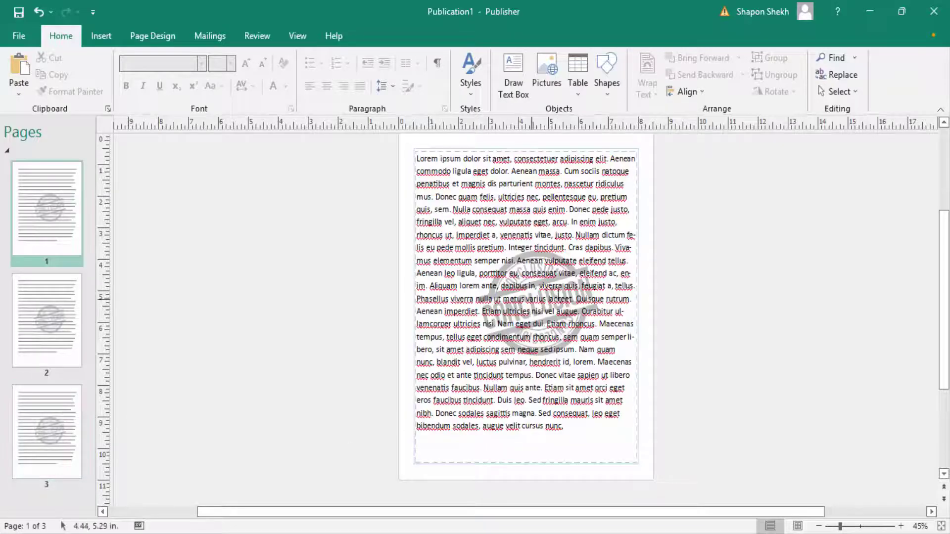